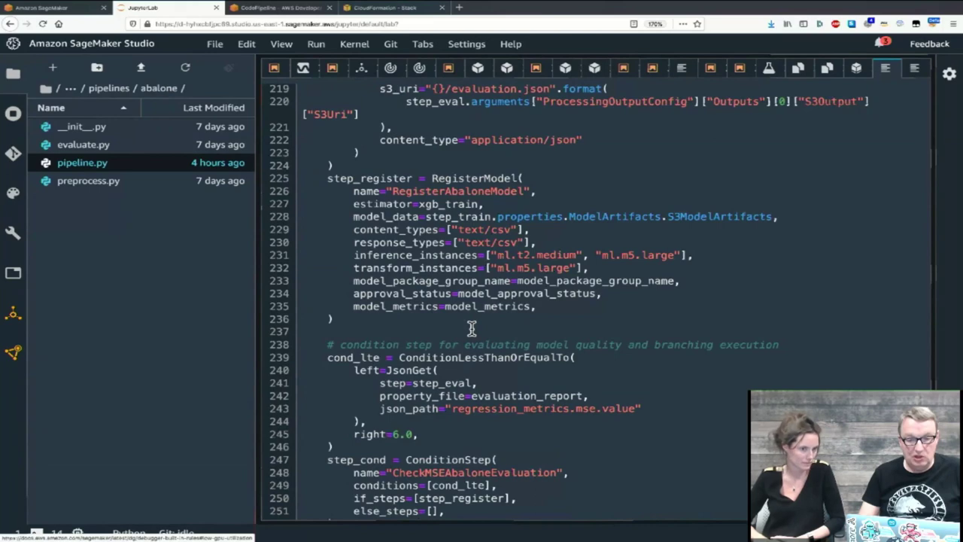
Review the condition step and the Pipeline instance in pipeline.py, highlighting its parameters and the step_process, step_eval and step_cond entries
{"action": "scroll", "coordinate": [500, 311], "scroll_direction": "down", "scroll_amount": 2}
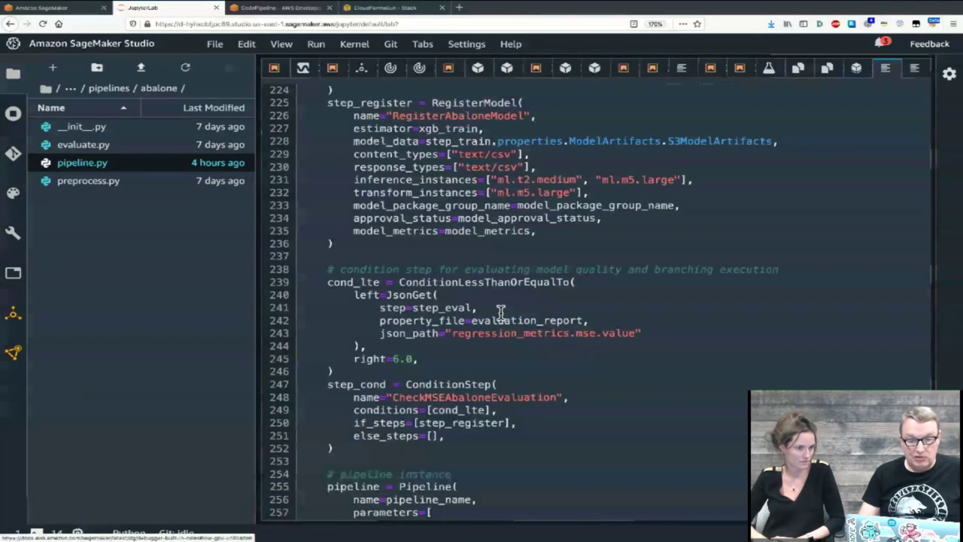
{"action": "scroll", "coordinate": [500, 311], "scroll_direction": "down", "scroll_amount": 5}
{"action": "left_click_drag", "start_coordinate": [326, 301], "coordinate": [531, 404]}
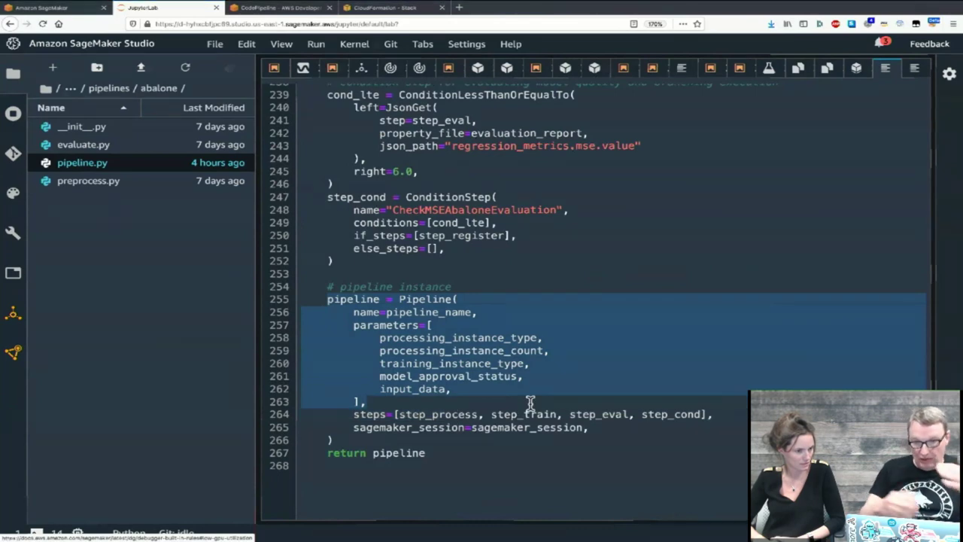
{"action": "left_click", "coordinate": [530, 404]}
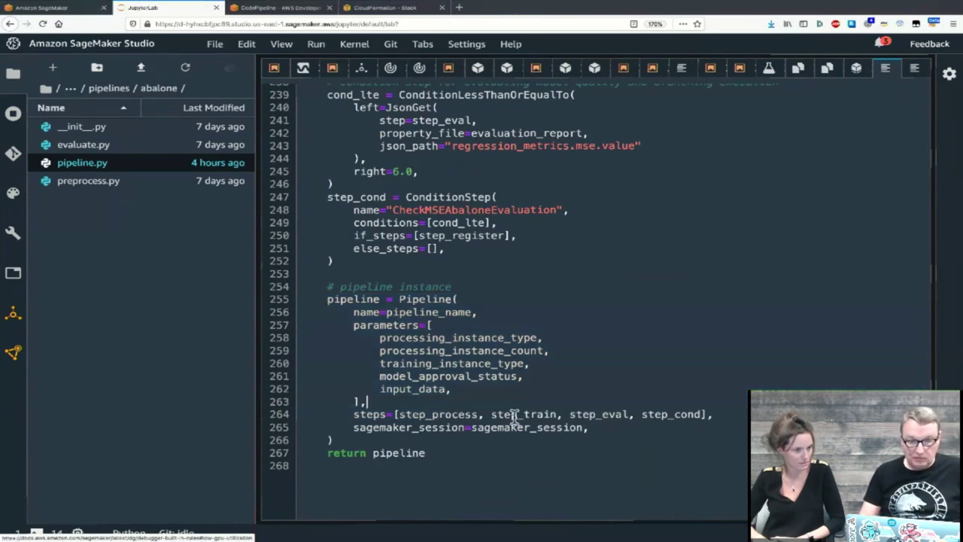
{"action": "double_click", "coordinate": [439, 414]}
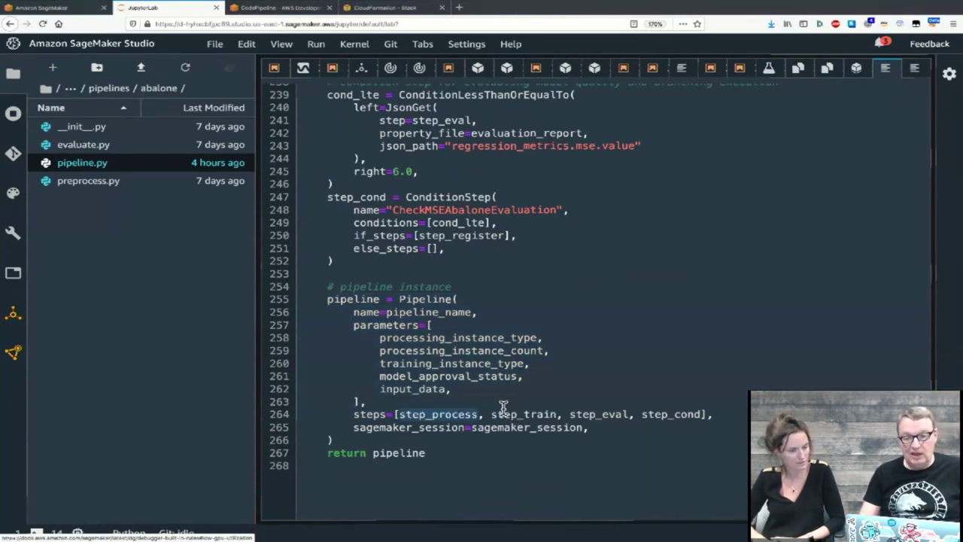
{"action": "double_click", "coordinate": [602, 414]}
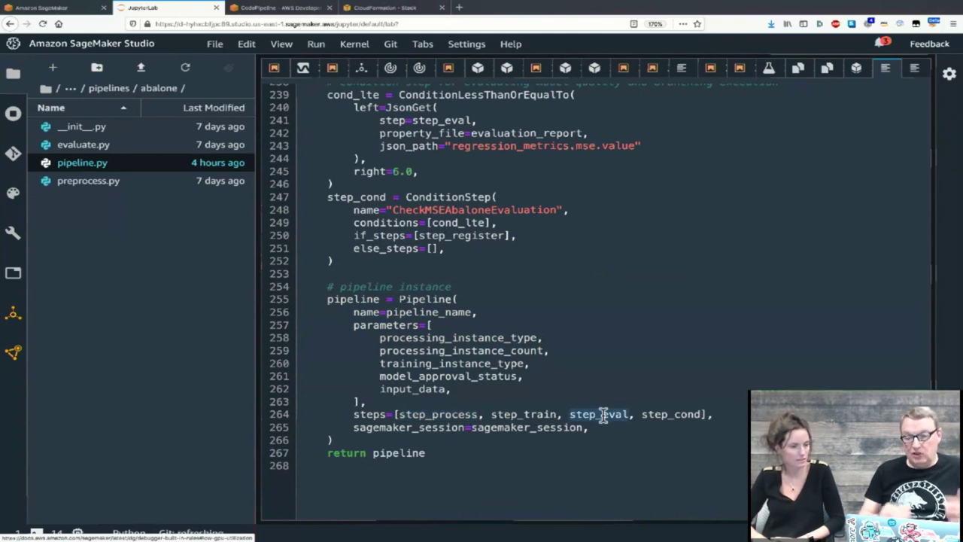
{"action": "double_click", "coordinate": [665, 415]}
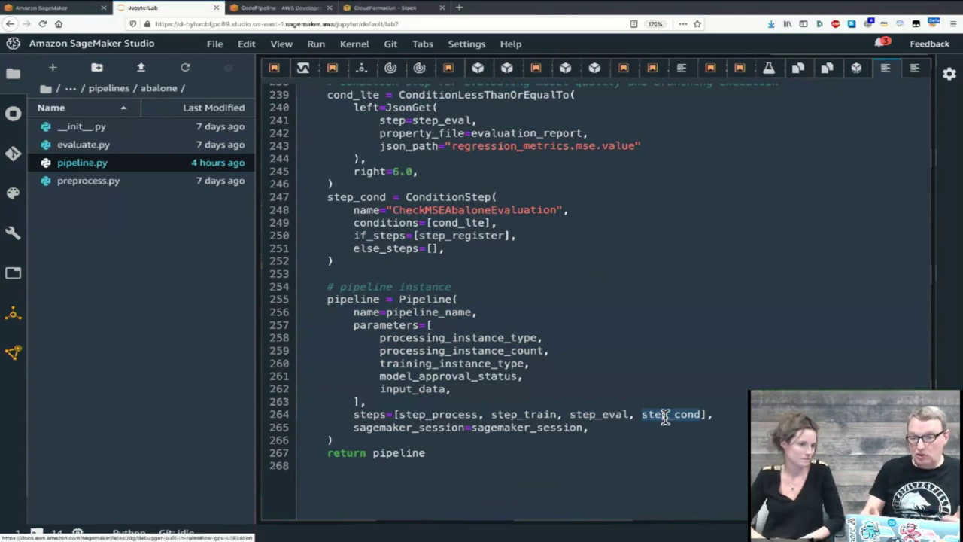
{"action": "scroll", "coordinate": [716, 307], "scroll_direction": "up", "scroll_amount": 1}
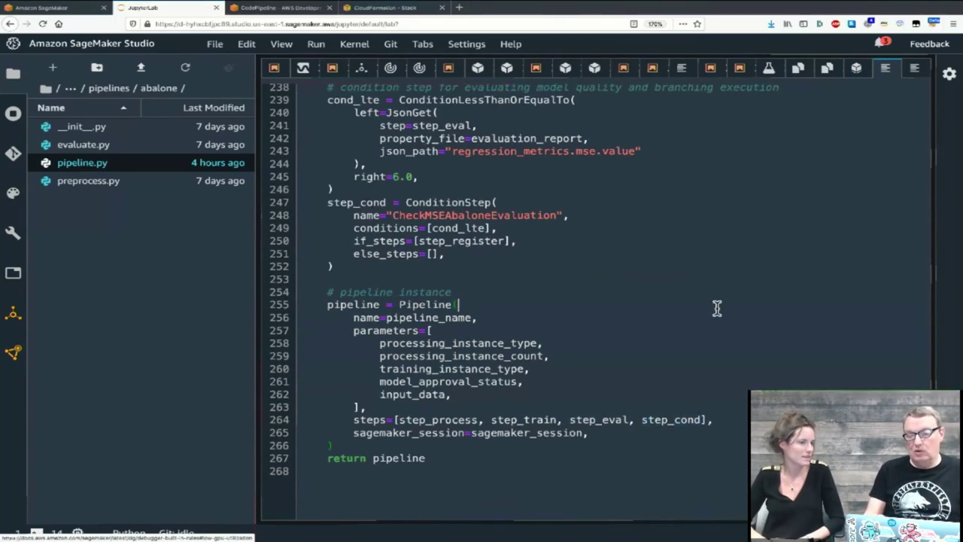
Review the import section near the start of pipeline.py, highlighting the sagemaker.workflow.pipeline import
{"action": "scroll", "coordinate": [715, 308], "scroll_direction": "up", "scroll_amount": 3}
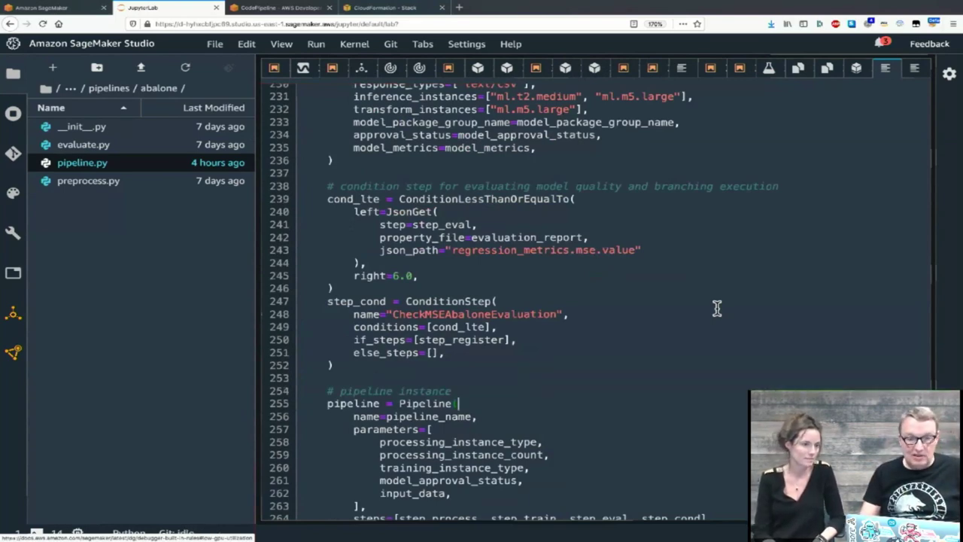
{"action": "scroll", "coordinate": [717, 307], "scroll_direction": "up", "scroll_amount": 20}
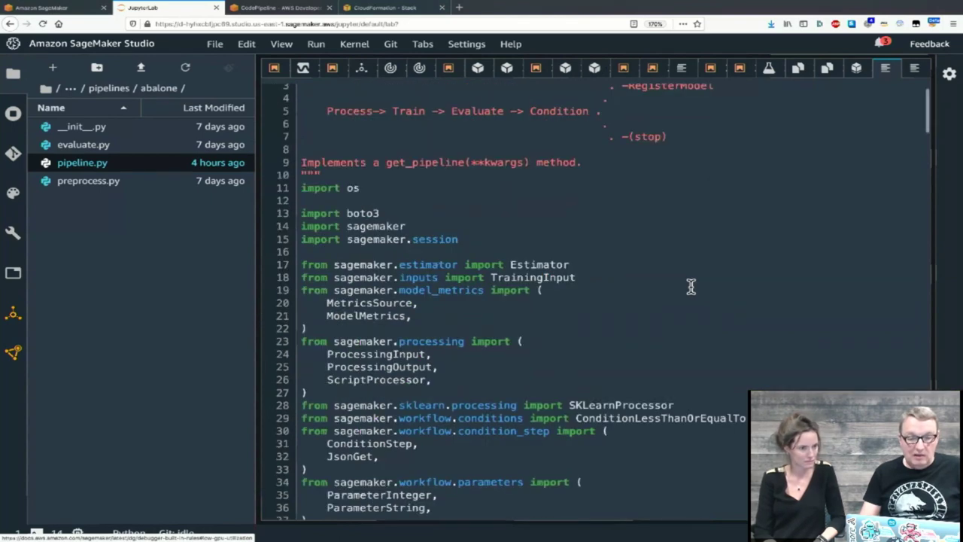
{"action": "scroll", "coordinate": [690, 286], "scroll_direction": "down", "scroll_amount": 4}
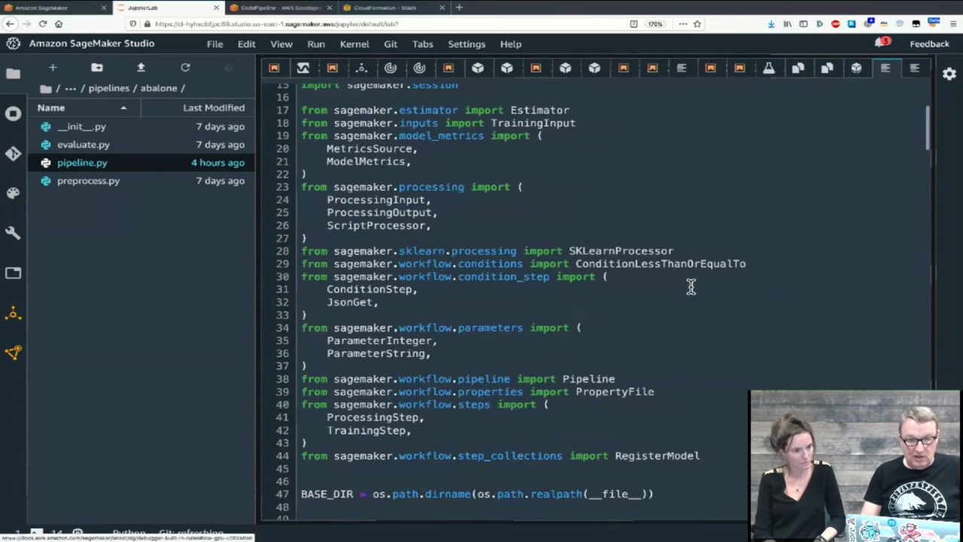
{"action": "scroll", "coordinate": [690, 286], "scroll_direction": "down", "scroll_amount": 1}
{"action": "left_click_drag", "start_coordinate": [334, 362], "coordinate": [563, 362]}
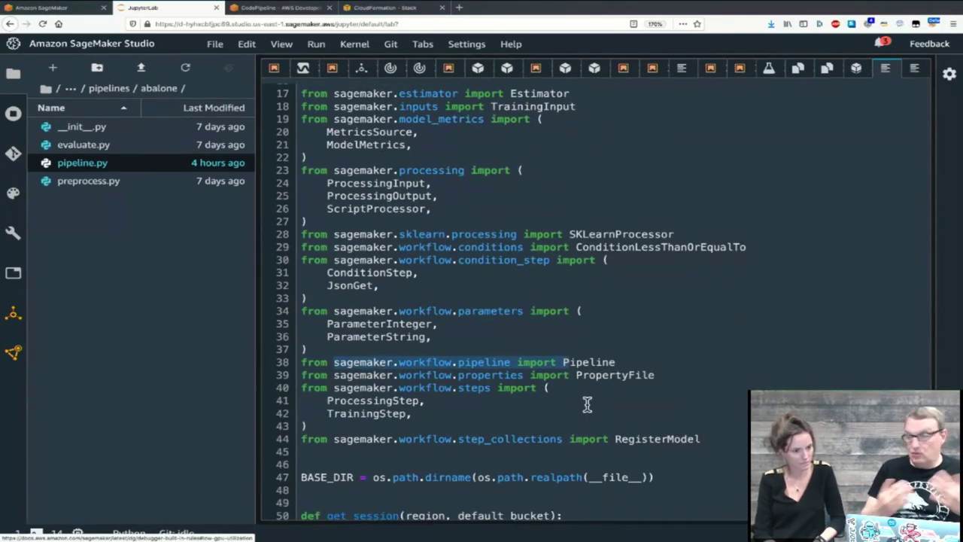
{"action": "left_click", "coordinate": [636, 358]}
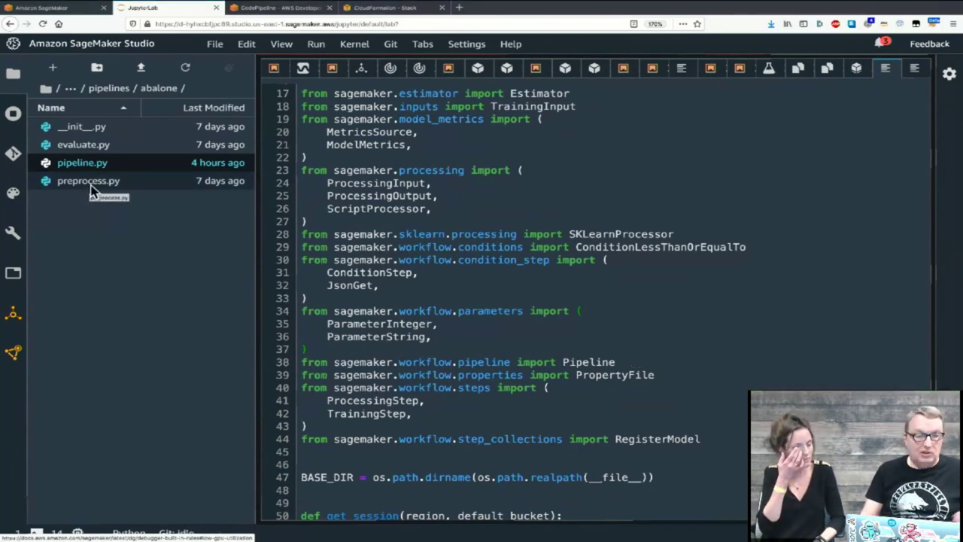
Select evaluate.py, then switch to AWS CodePipeline and open the modelbuild pipeline's details
{"action": "left_click", "coordinate": [113, 143]}
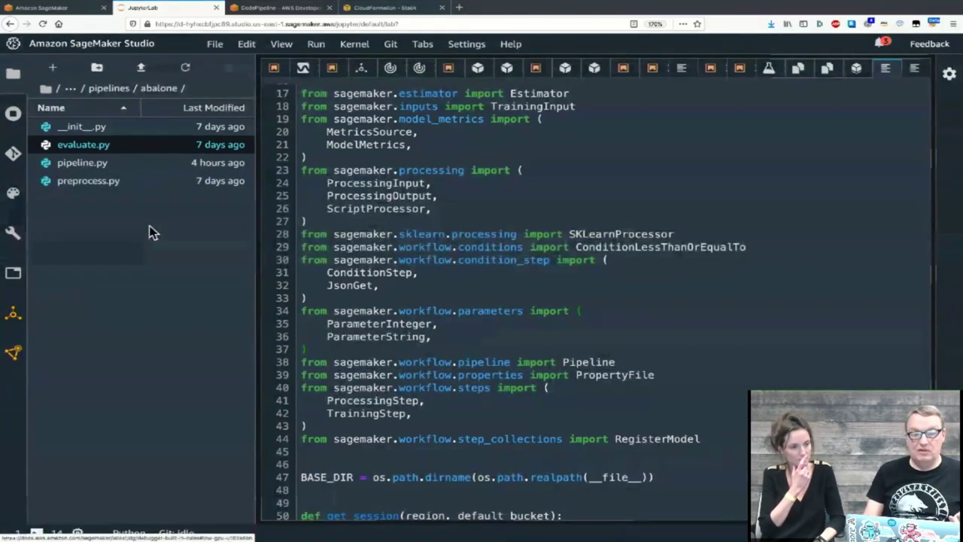
{"action": "left_click", "coordinate": [270, 14]}
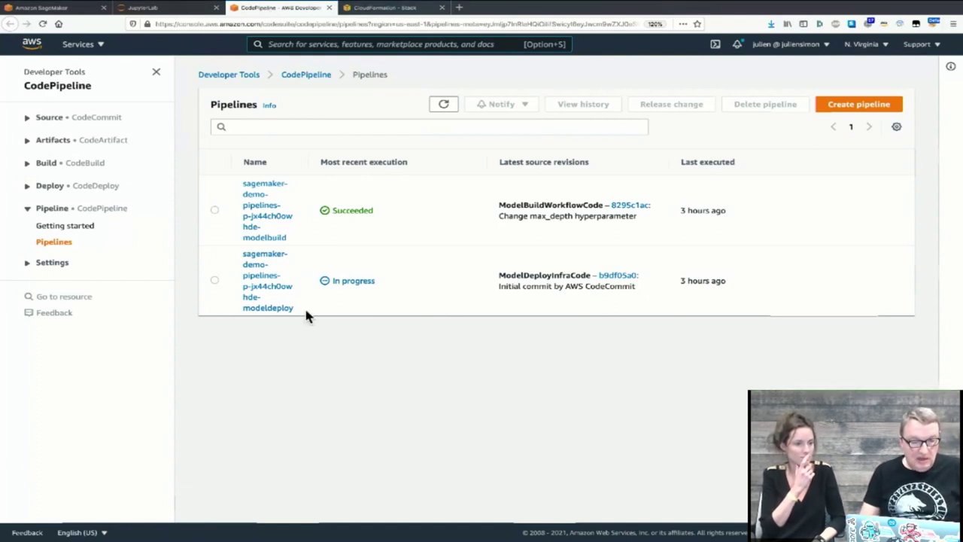
{"action": "left_click", "coordinate": [264, 226]}
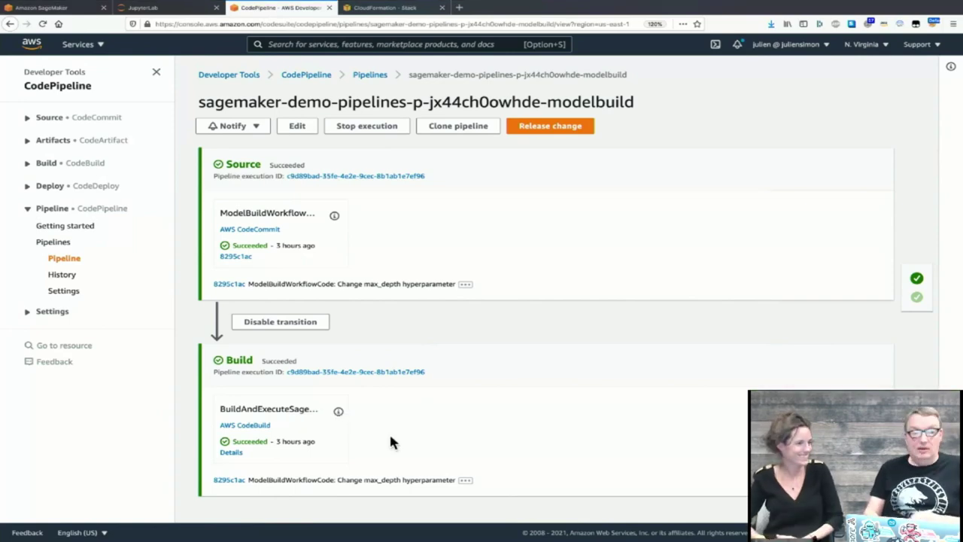
Switch back to SageMaker Studio and open the model group belonging to the demo-pipelines project
{"action": "left_click", "coordinate": [166, 9]}
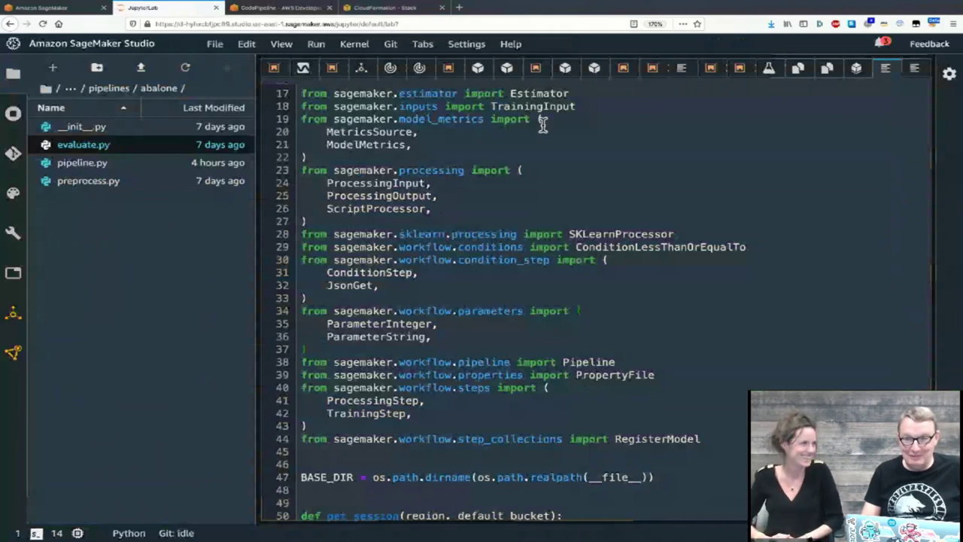
{"action": "left_click", "coordinate": [797, 69]}
{"action": "left_click", "coordinate": [825, 70]}
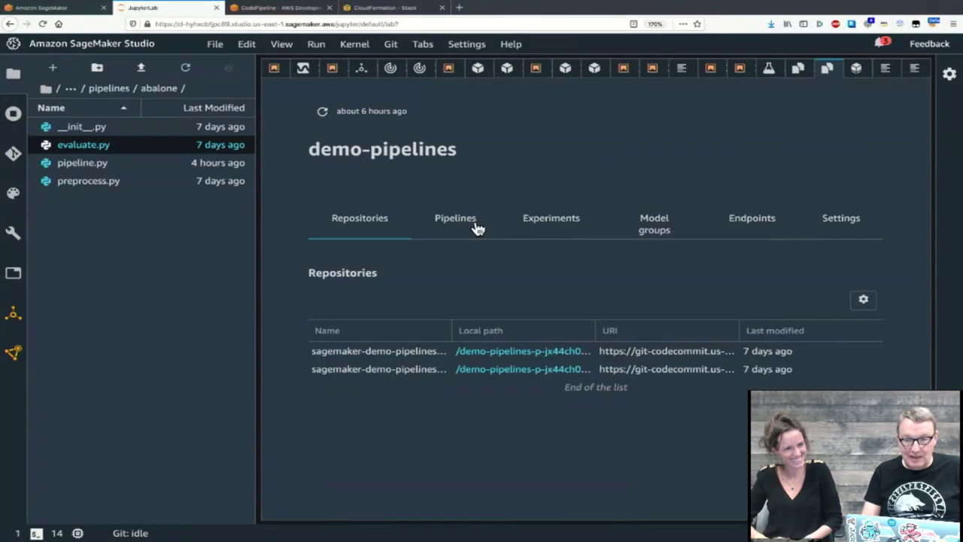
{"action": "left_click", "coordinate": [650, 229]}
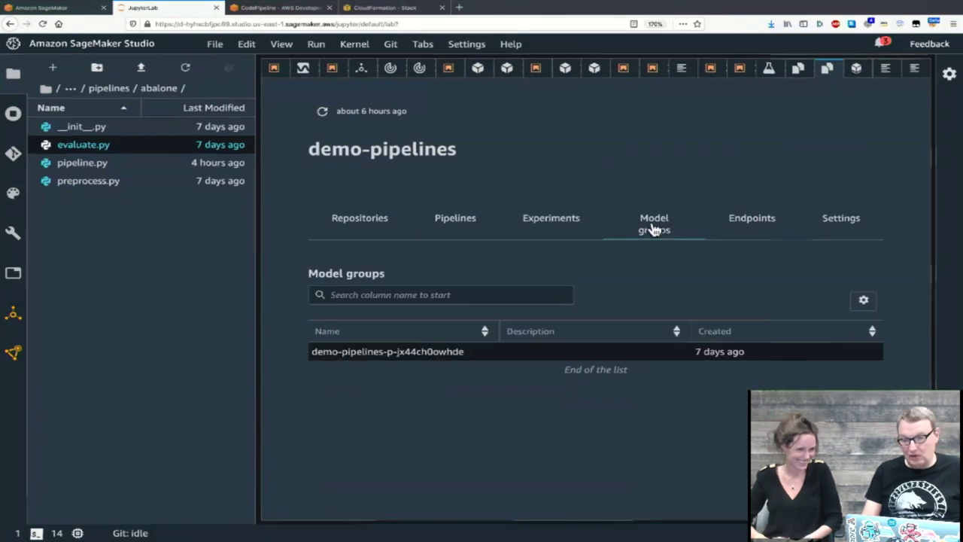
{"action": "left_click", "coordinate": [414, 359]}
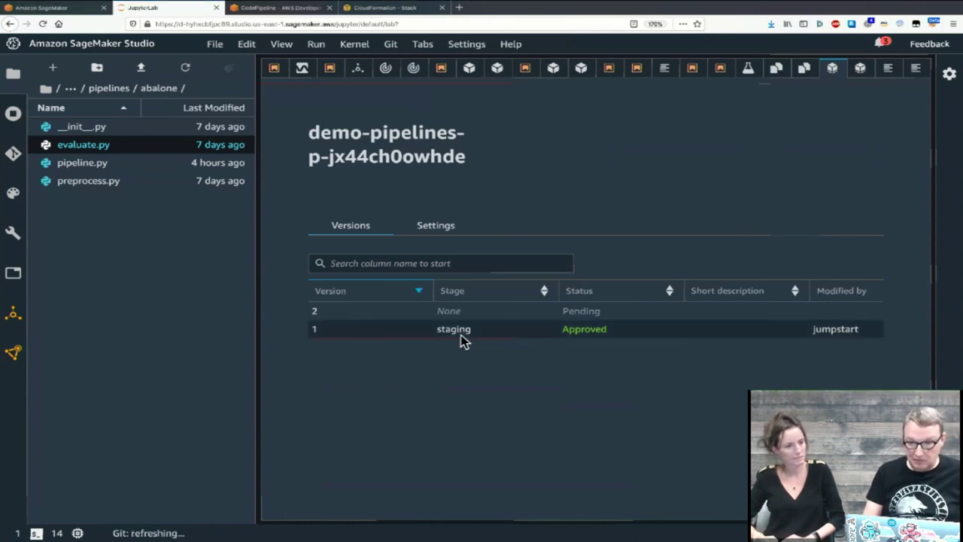
Open the details of model version 2 and return to the model group's version list
{"action": "right_click", "coordinate": [609, 312]}
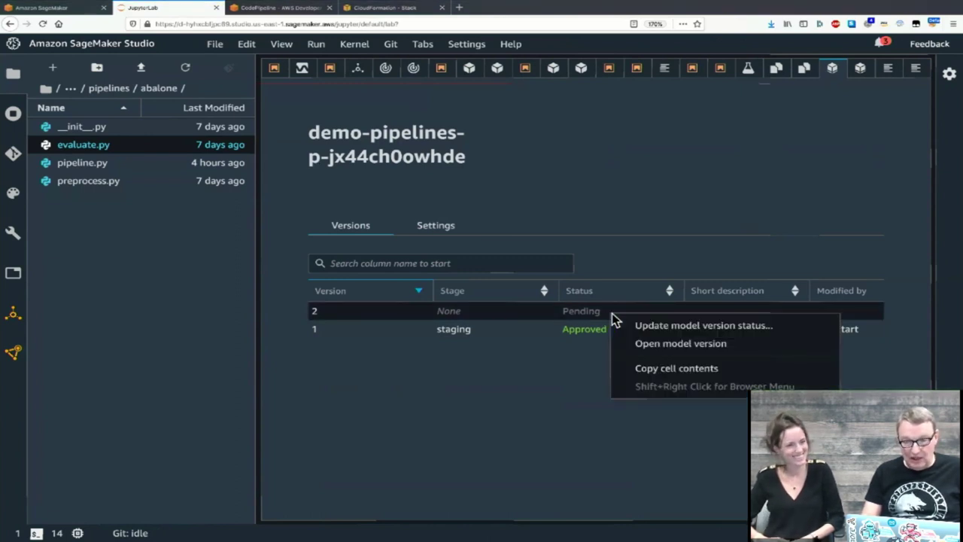
{"action": "left_click", "coordinate": [658, 347]}
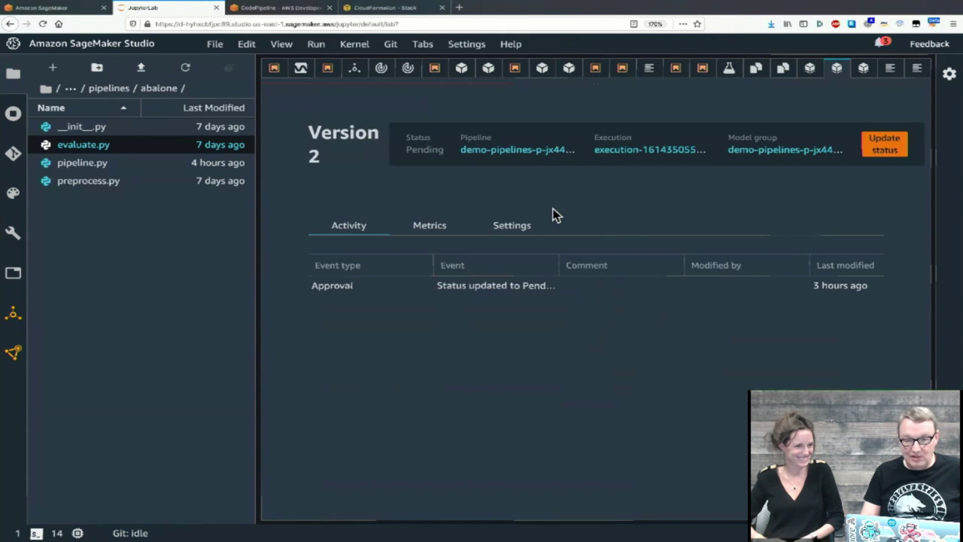
{"action": "key", "text": "ctrl+shift+bracketleft"}
Update the status of model version 2 to Approved with the comment "good model!"
{"action": "right_click", "coordinate": [585, 318]}
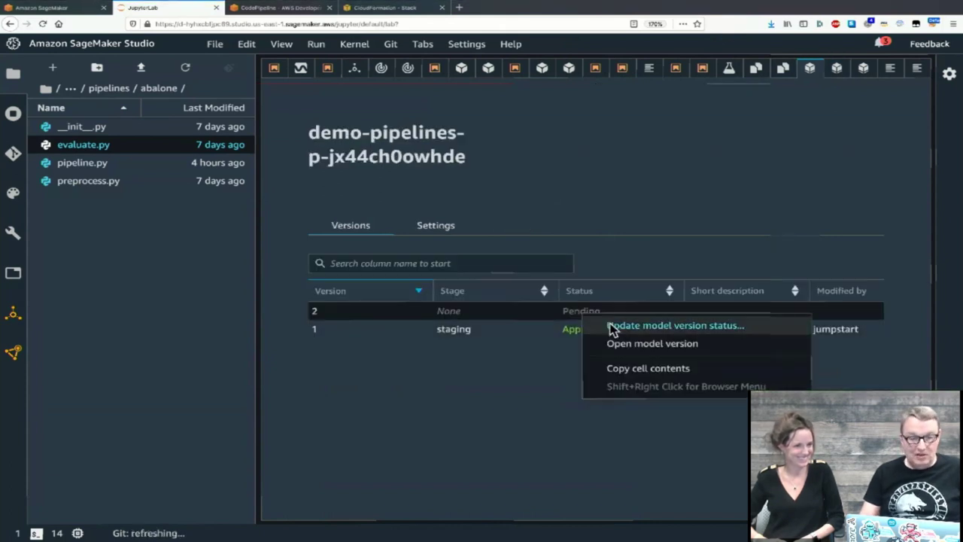
{"action": "left_click", "coordinate": [610, 330]}
{"action": "left_click", "coordinate": [576, 276]}
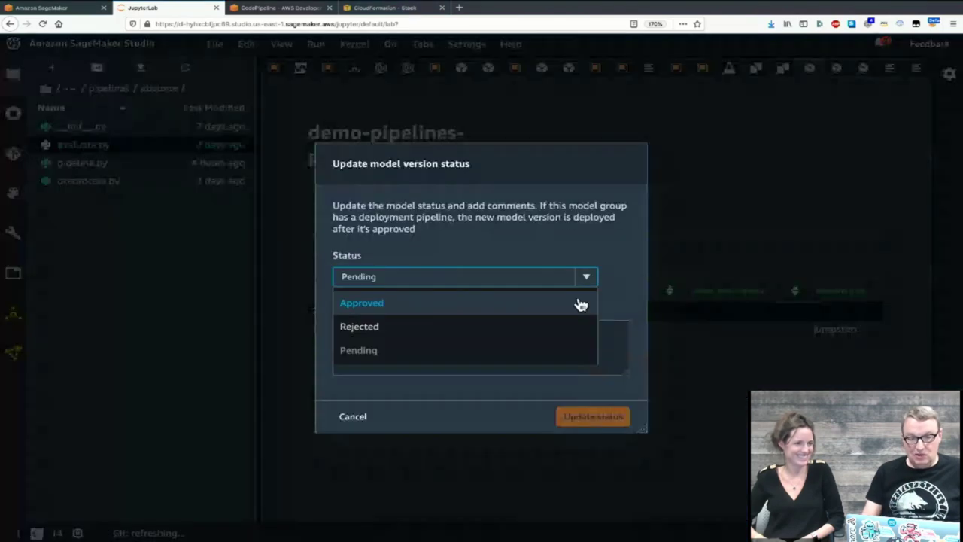
{"action": "left_click", "coordinate": [568, 308]}
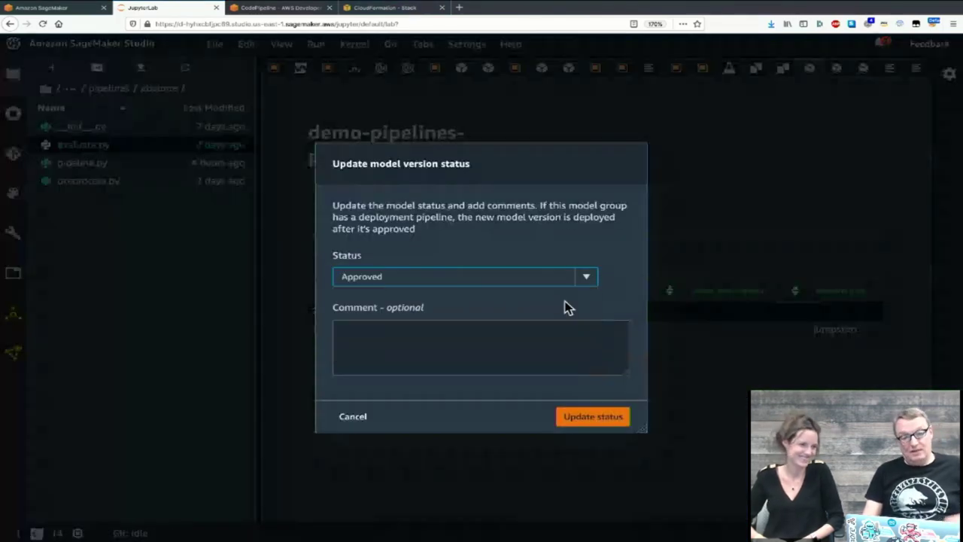
{"action": "left_click", "coordinate": [538, 362]}
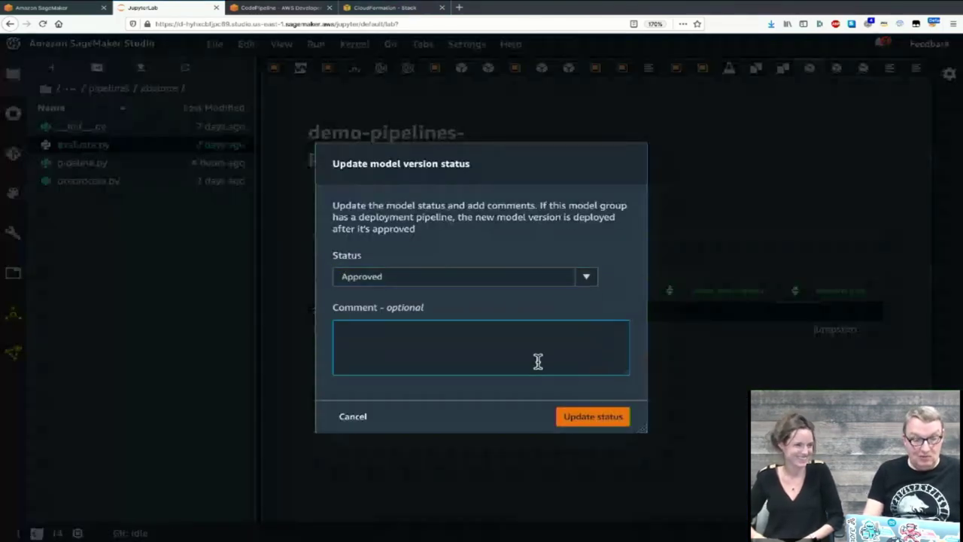
{"action": "type", "text": "good mo"}
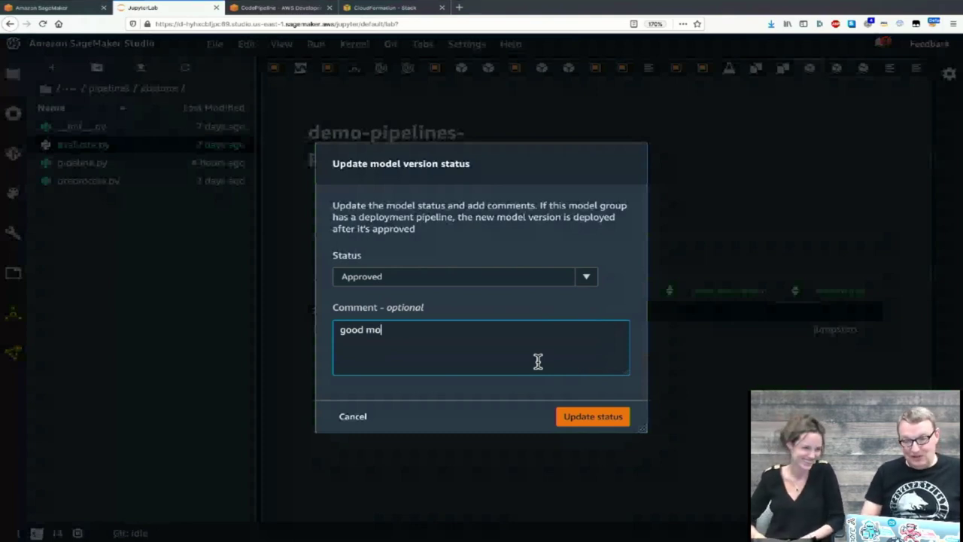
{"action": "type", "text": "del!"}
{"action": "left_click", "coordinate": [615, 423]}
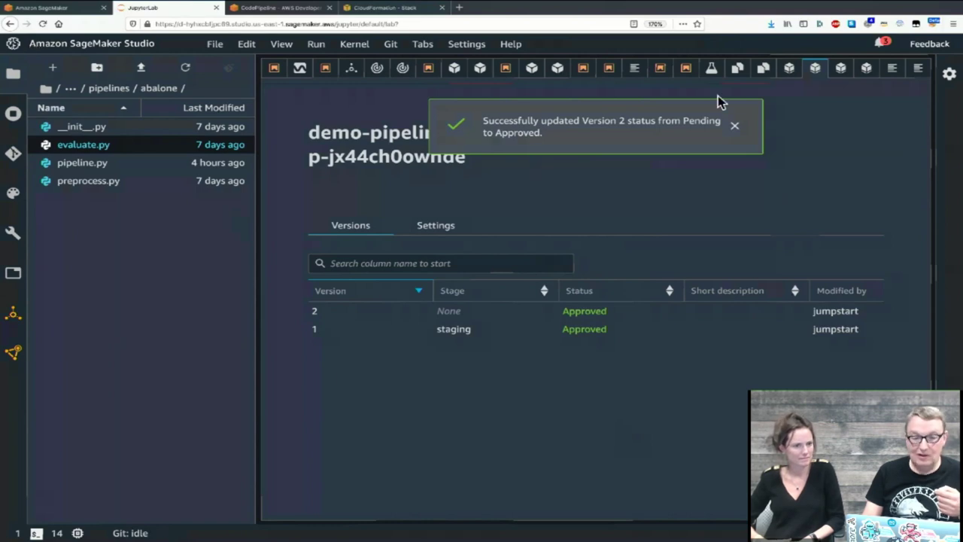
Return to the demo-pipelines project page and browse the project files to the modeldeploy repository folder
{"action": "left_click", "coordinate": [773, 69]}
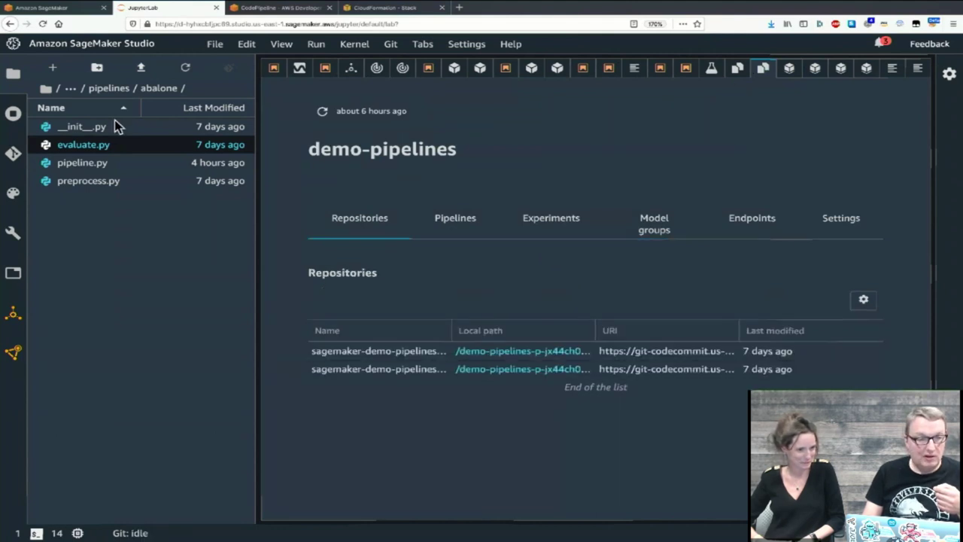
{"action": "left_click", "coordinate": [70, 88]}
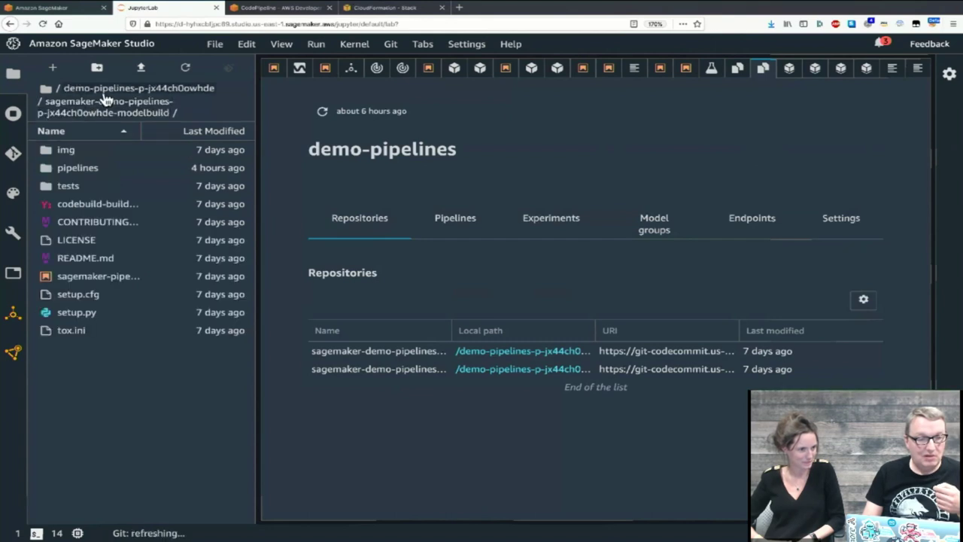
{"action": "left_click", "coordinate": [104, 93]}
{"action": "double_click", "coordinate": [81, 148]}
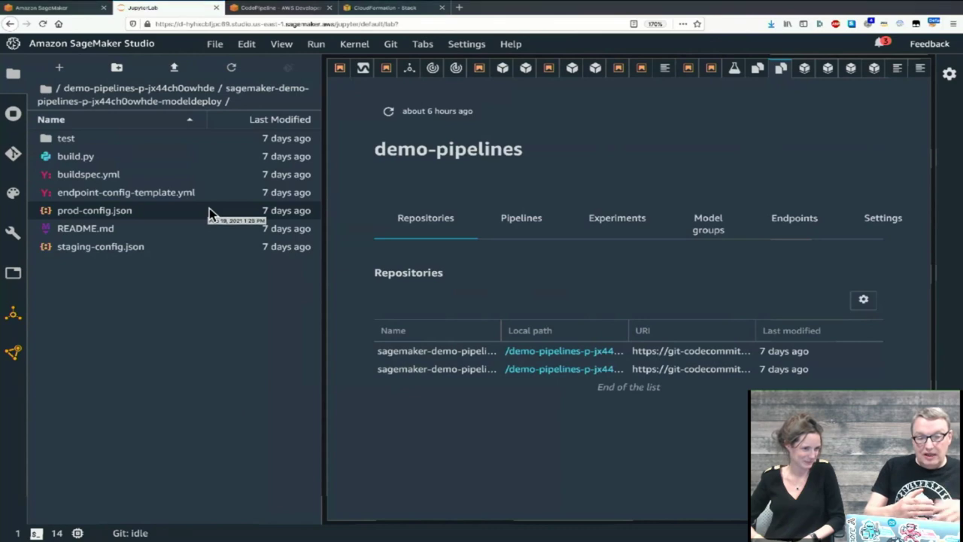
Open endpoint-config-template.yml and review its description and parameter definitions
{"action": "left_click", "coordinate": [159, 194]}
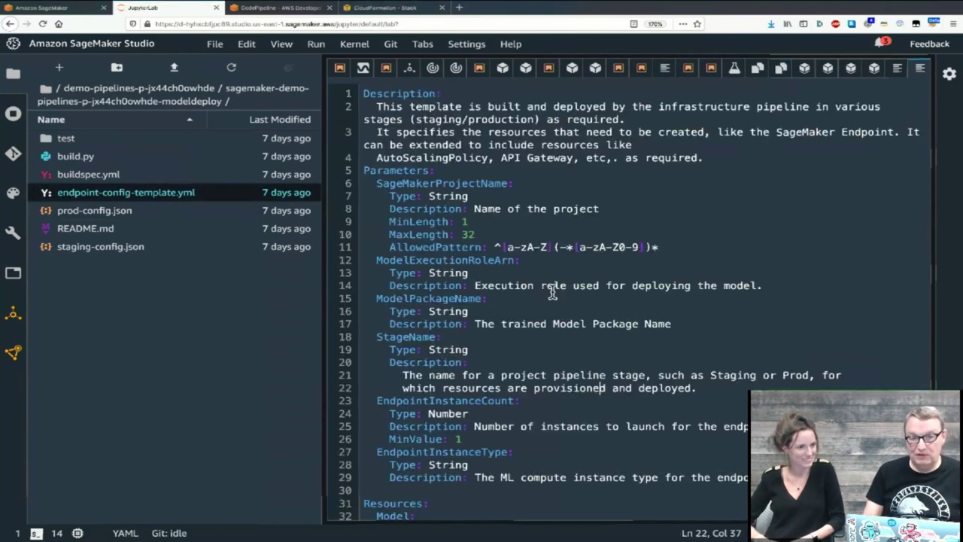
{"action": "scroll", "coordinate": [552, 292], "scroll_direction": "down", "scroll_amount": 1}
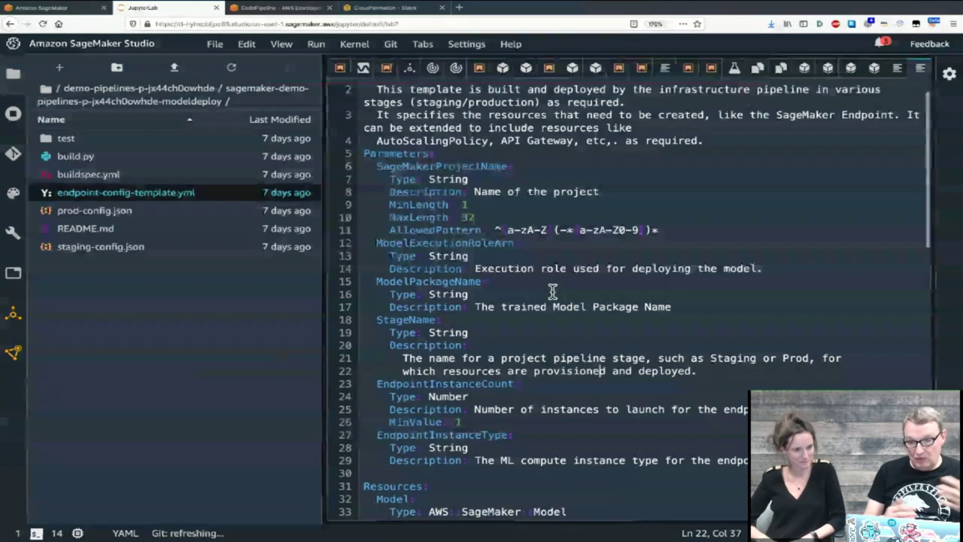
{"action": "scroll", "coordinate": [552, 292], "scroll_direction": "down", "scroll_amount": 2}
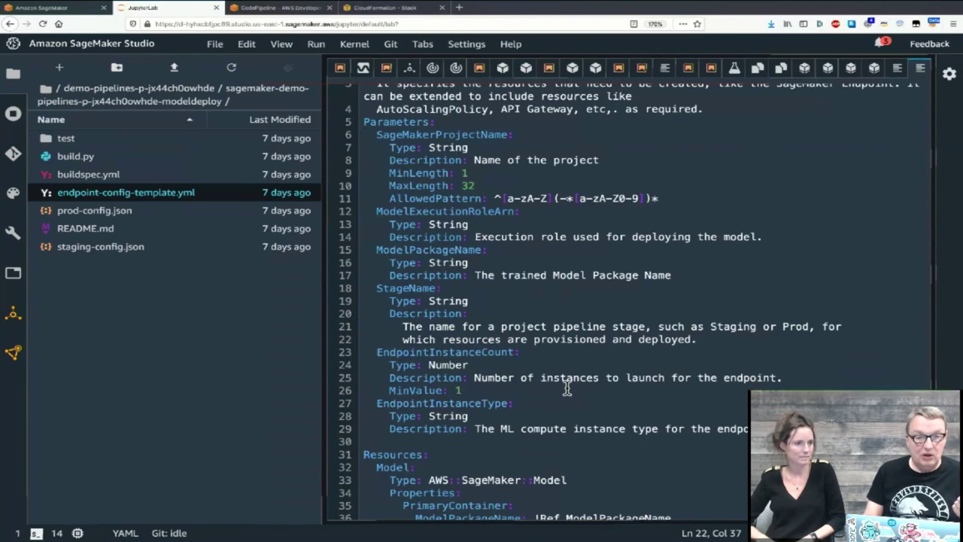
Switch to CodePipeline, open the modeldeploy pipeline and review its stages down to the manual approval in DeployStaging
{"action": "left_click", "coordinate": [383, 7]}
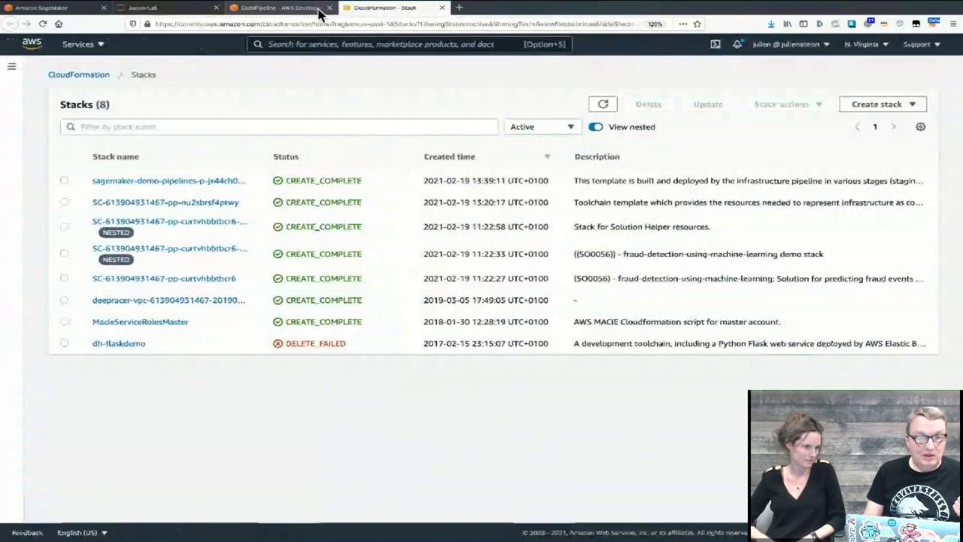
{"action": "left_click", "coordinate": [279, 8]}
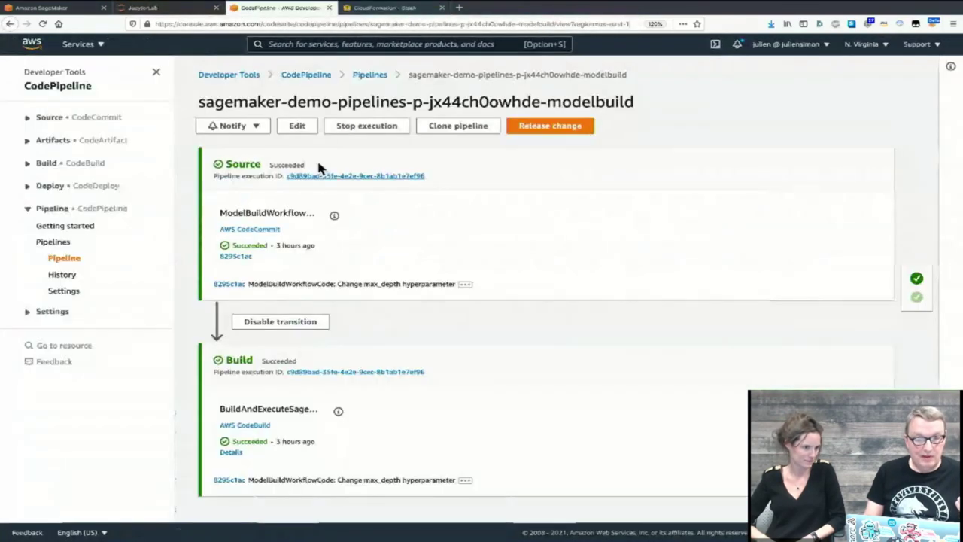
{"action": "key", "text": "alt+Left"}
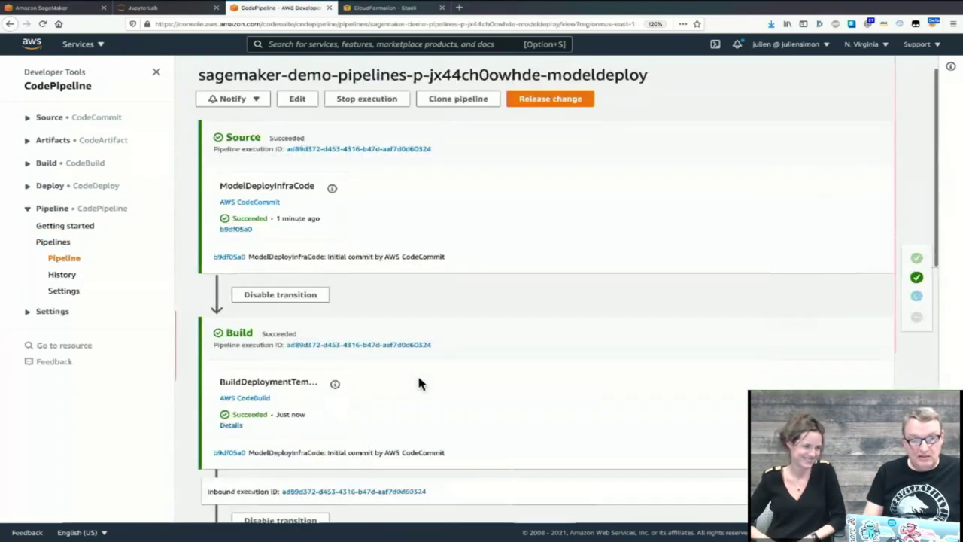
{"action": "scroll", "coordinate": [419, 384], "scroll_direction": "down", "scroll_amount": 5}
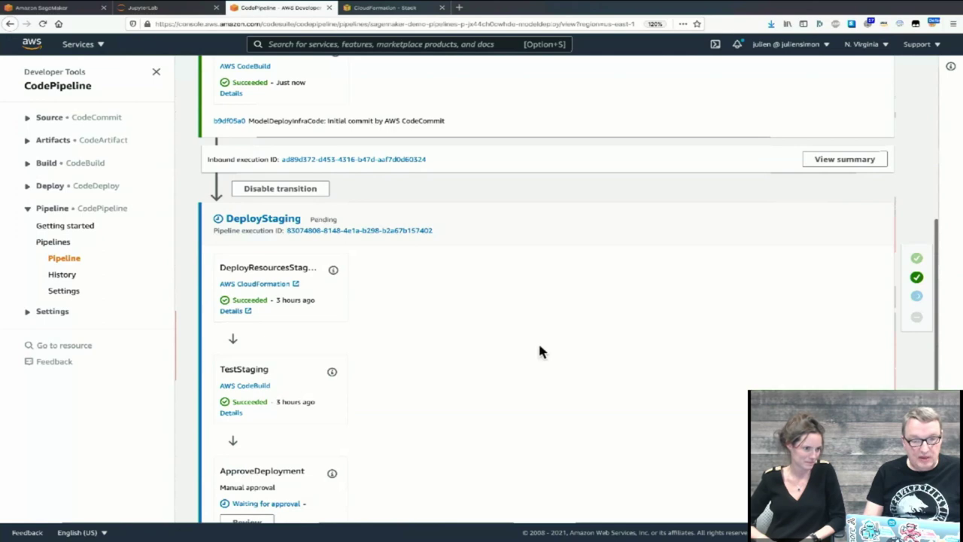
{"action": "scroll", "coordinate": [542, 348], "scroll_direction": "down", "scroll_amount": 2}
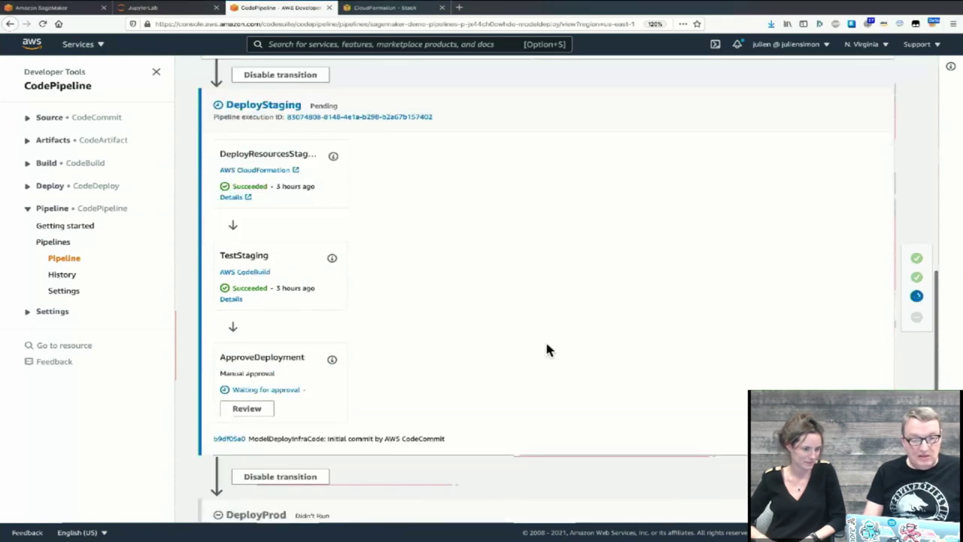
{"action": "scroll", "coordinate": [547, 349], "scroll_direction": "up", "scroll_amount": 1}
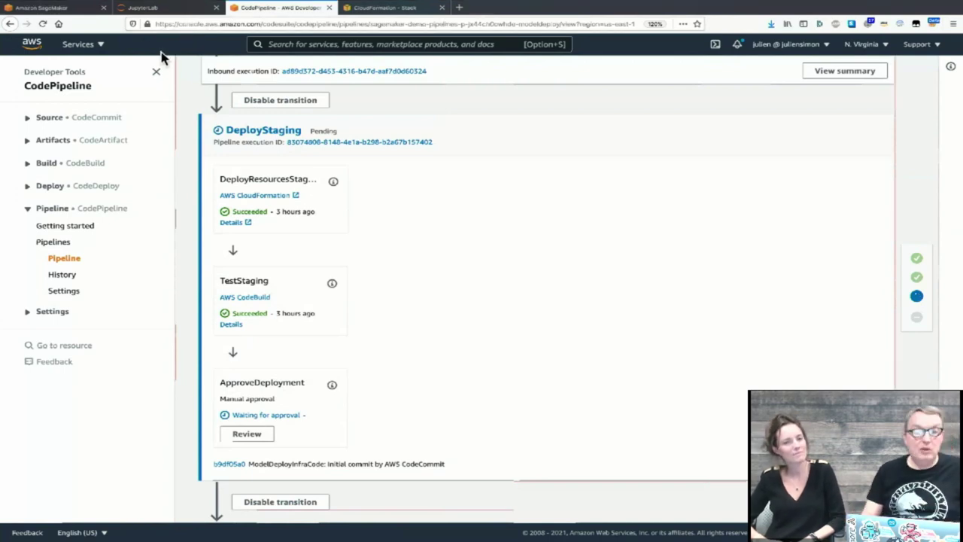
{"action": "left_click", "coordinate": [150, 8]}
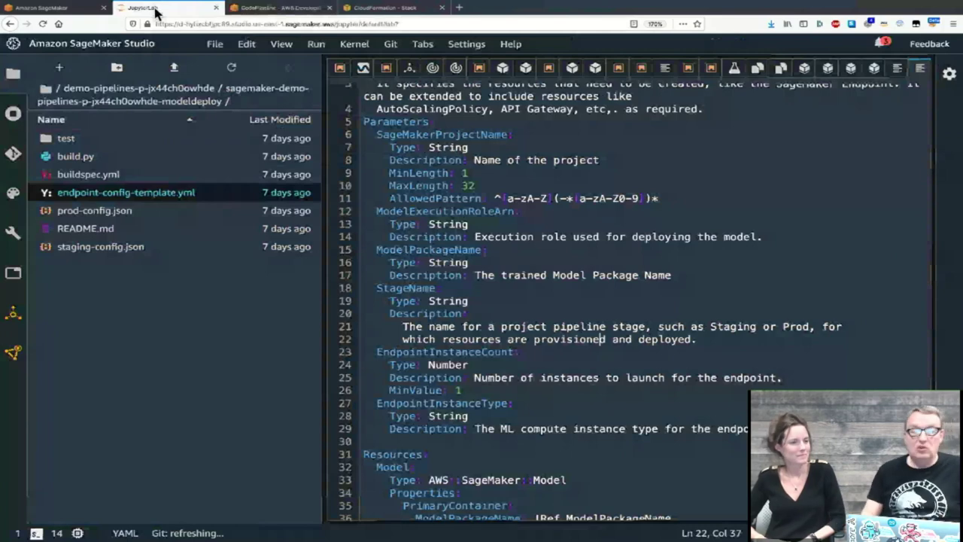
{"action": "left_click", "coordinate": [275, 9]}
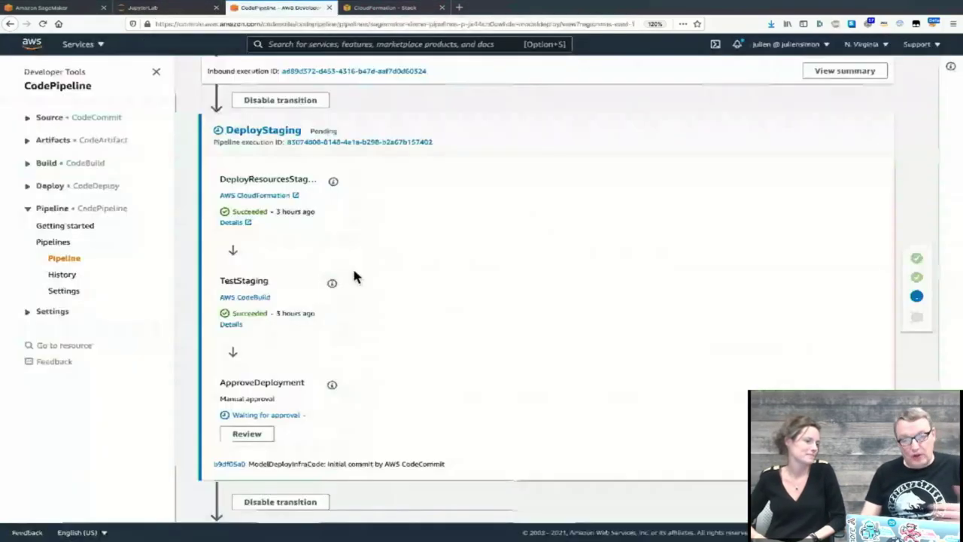
Approve the ApproveDeployment action with the comment "really good model, good for prod" and check the DeployProd stage
{"action": "scroll", "coordinate": [352, 277], "scroll_direction": "down", "scroll_amount": 3}
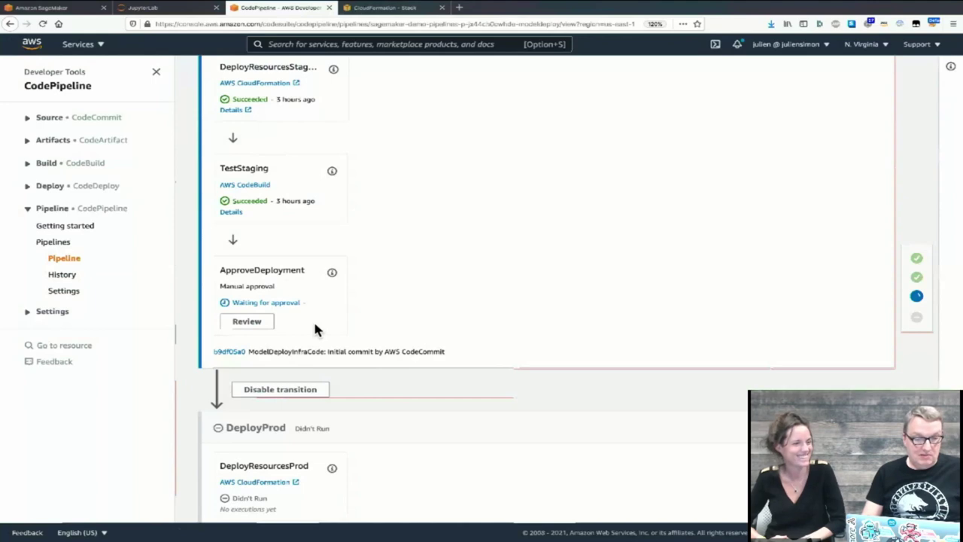
{"action": "left_click", "coordinate": [248, 321]}
{"action": "type", "text": "rea"}
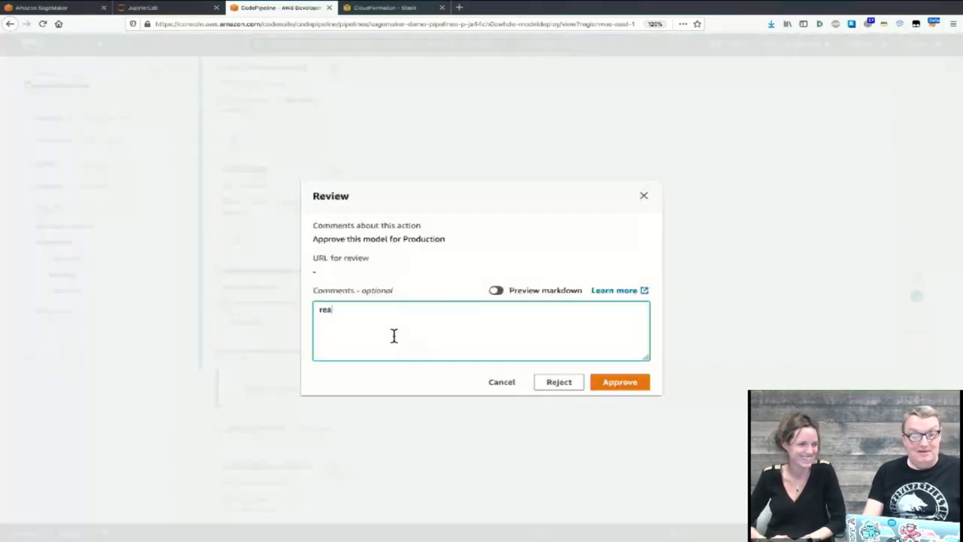
{"action": "type", "text": "lly good mod"}
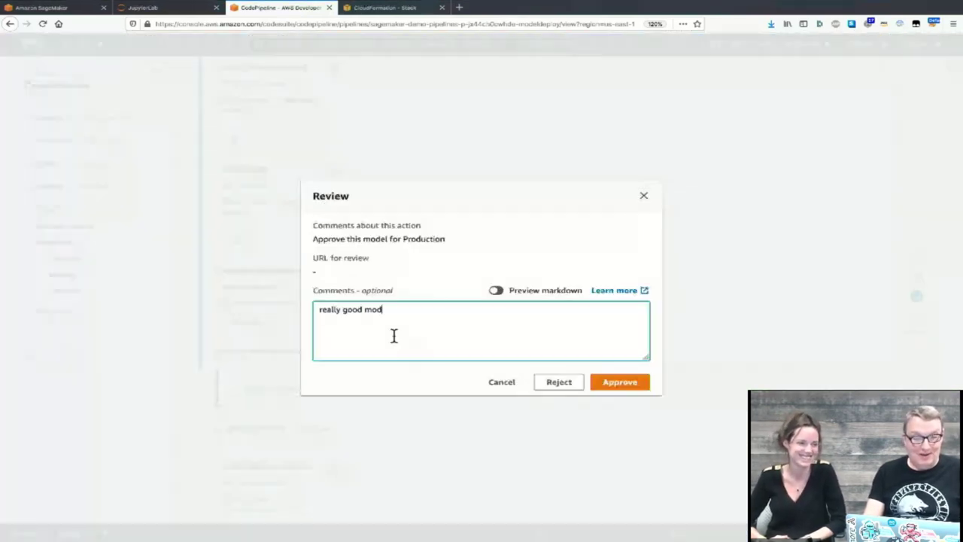
{"action": "type", "text": "el, good po"}
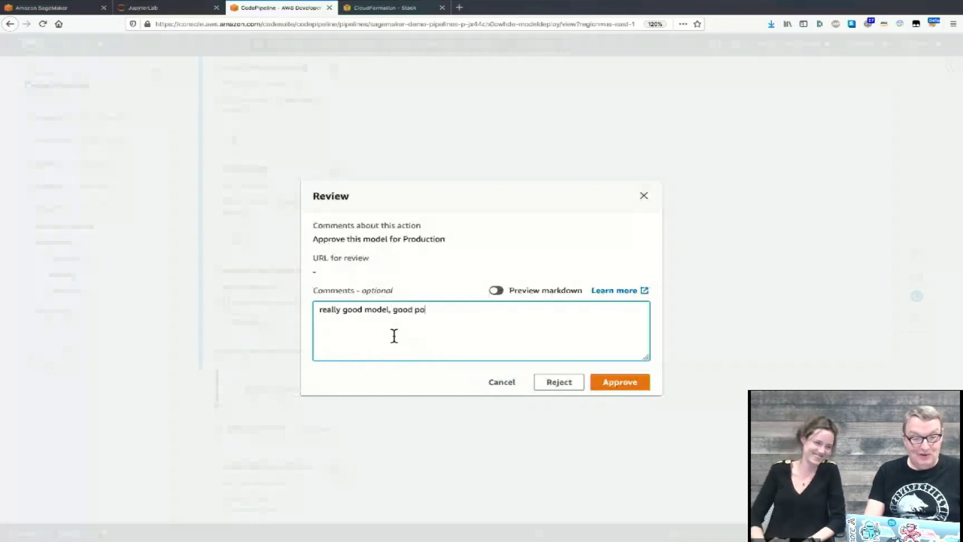
{"action": "key", "text": "BackSpace"}
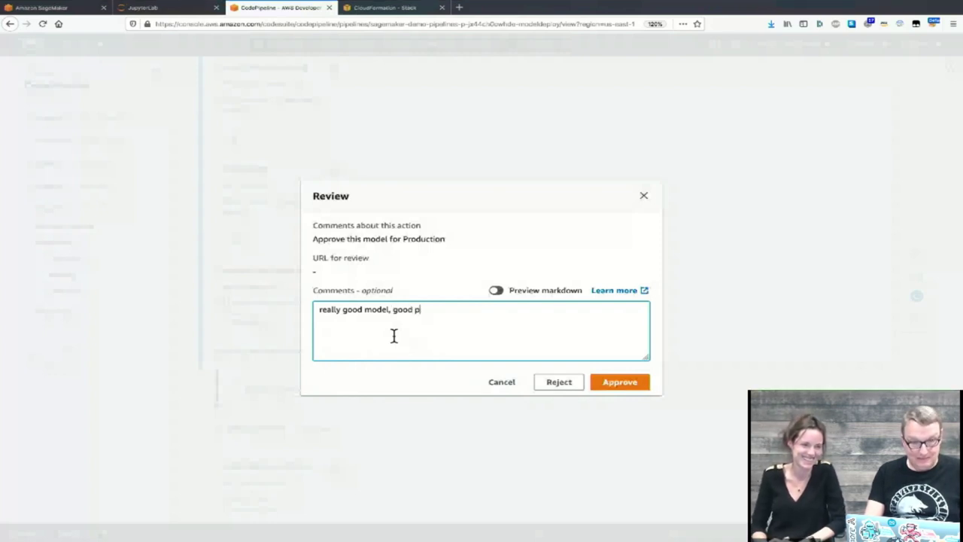
{"action": "key", "text": "BackSpace"}
{"action": "type", "text": "for prod"}
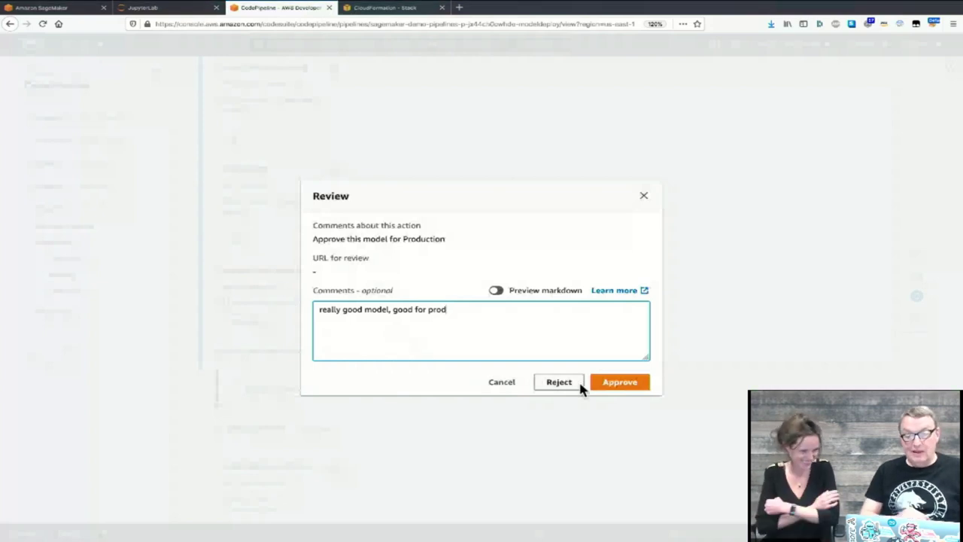
{"action": "left_click", "coordinate": [610, 384]}
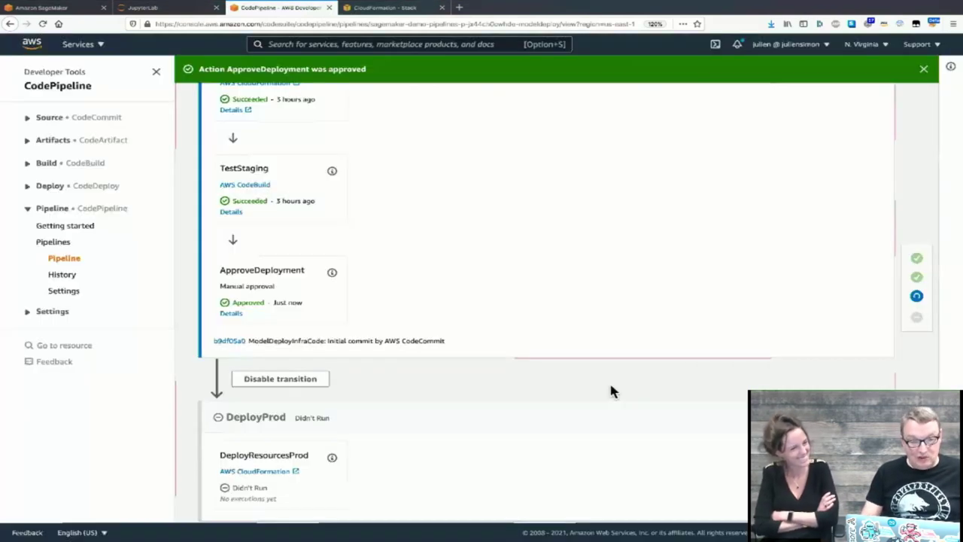
{"action": "scroll", "coordinate": [611, 387], "scroll_direction": "down", "scroll_amount": 1}
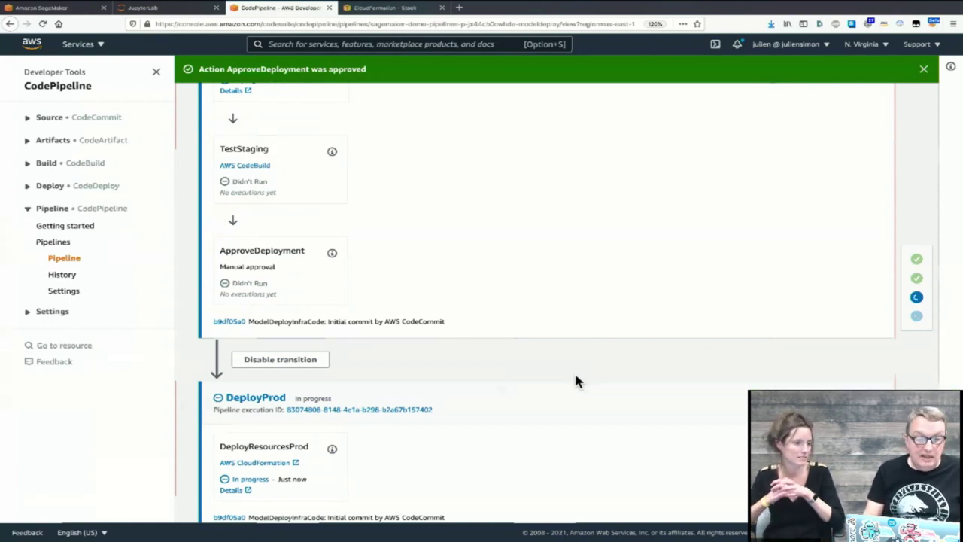
{"action": "scroll", "coordinate": [576, 380], "scroll_direction": "down", "scroll_amount": 1}
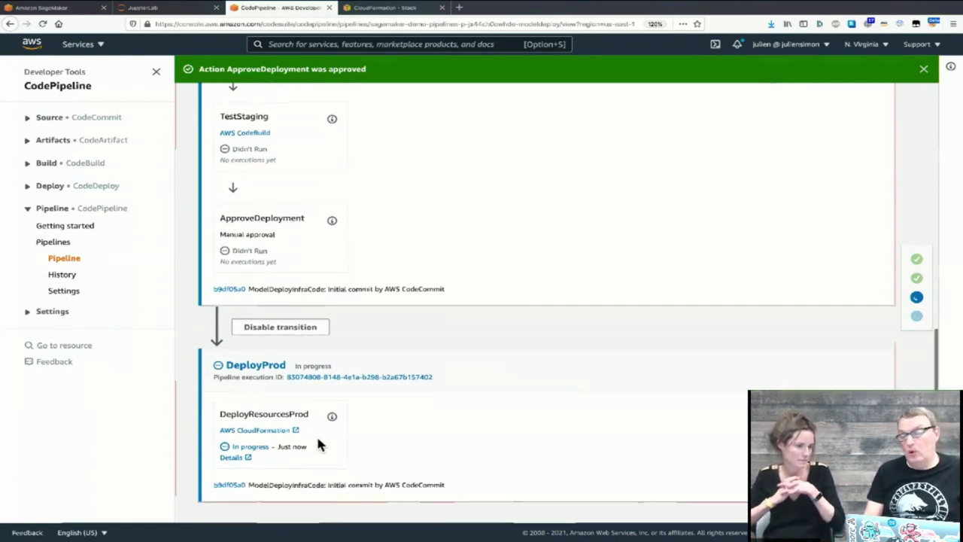